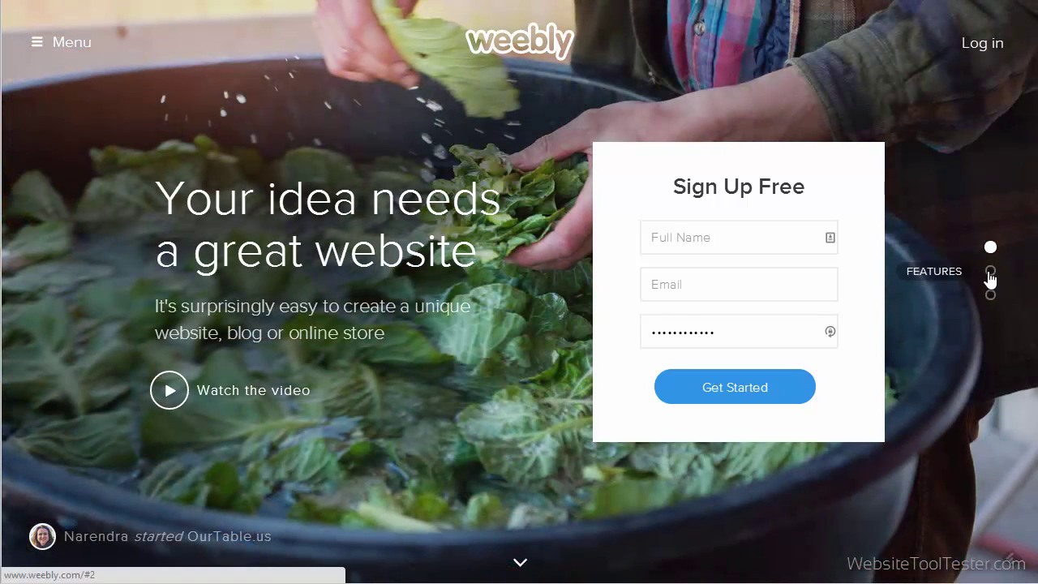
- Browse the Features section's eCommerce overview, then jump down to the signup section
click(990, 273)
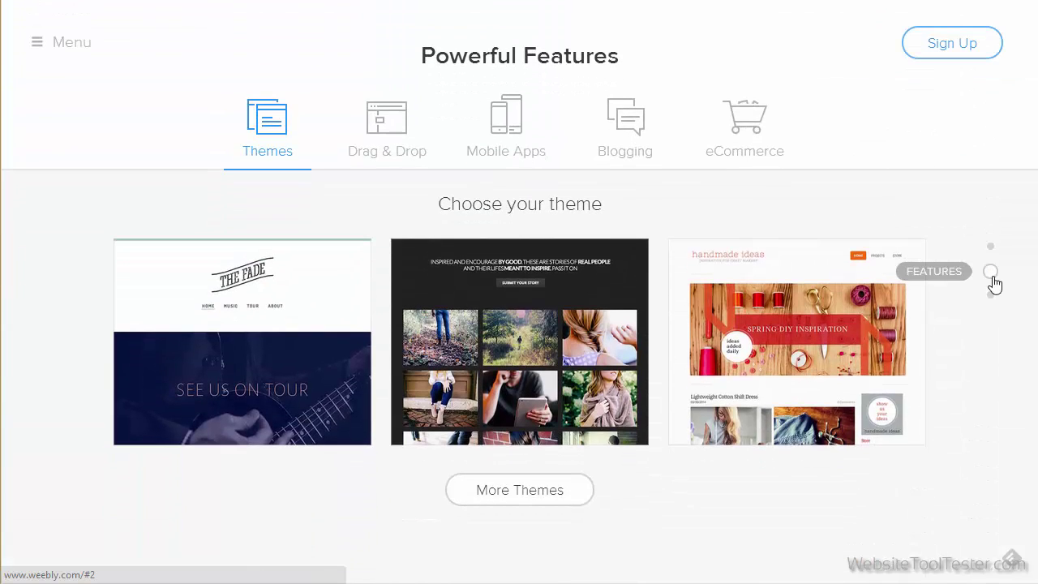
click(772, 151)
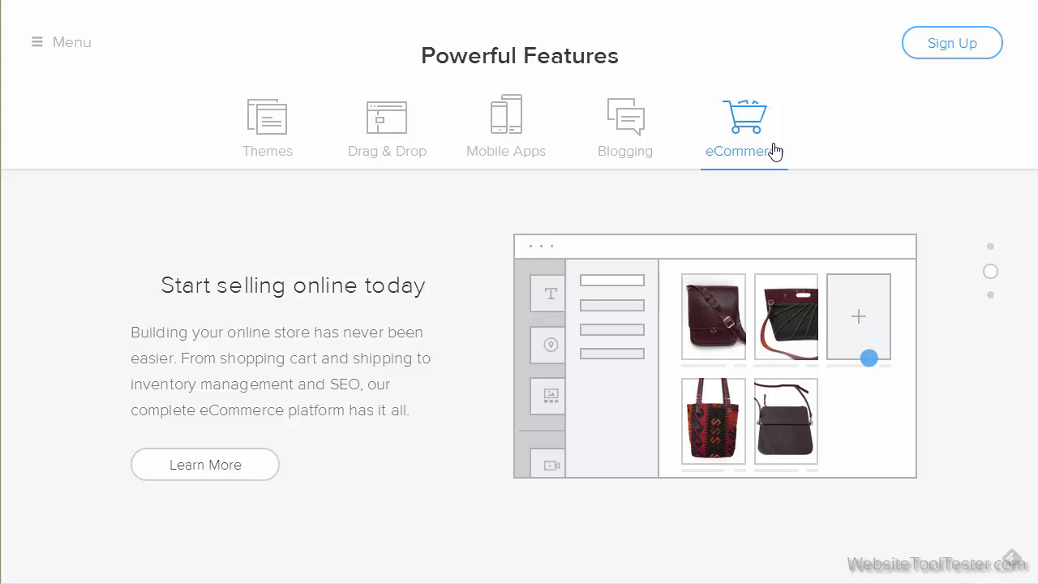
click(992, 297)
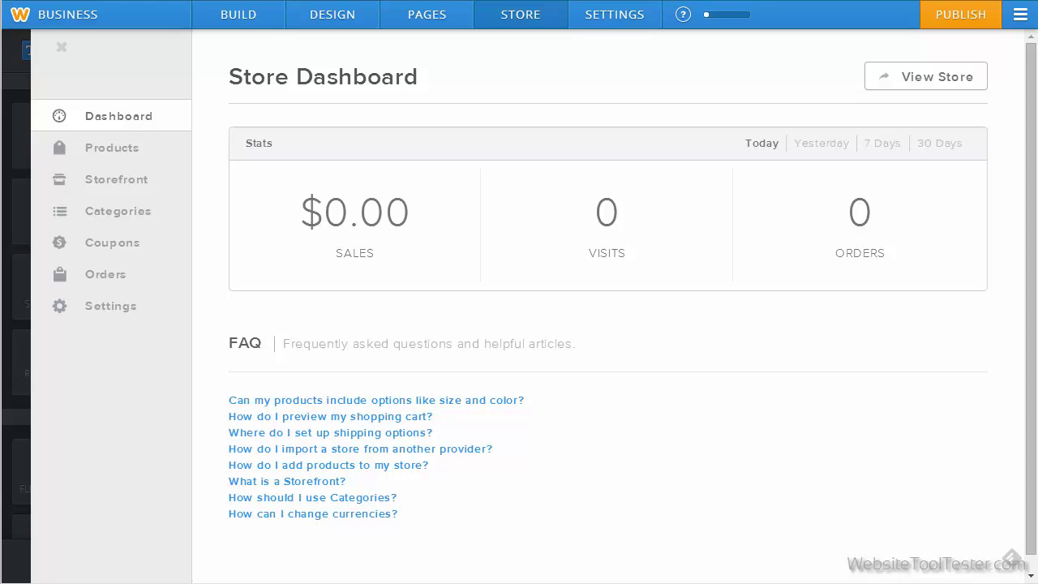
- Open the store Settings and scroll through the General settings page
click(107, 310)
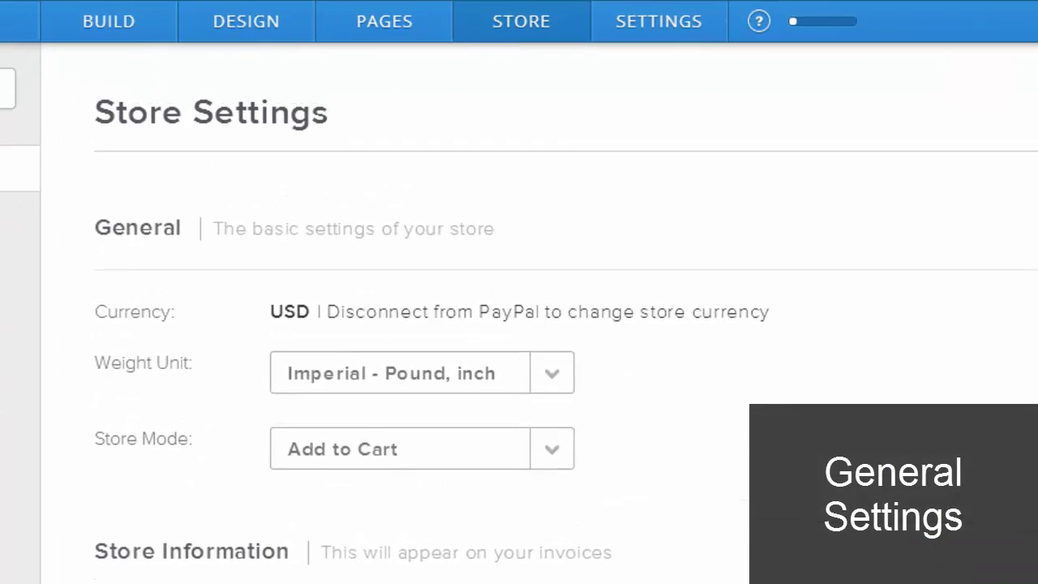
scroll(549, 335, down, 3)
scroll(549, 324, down, 6)
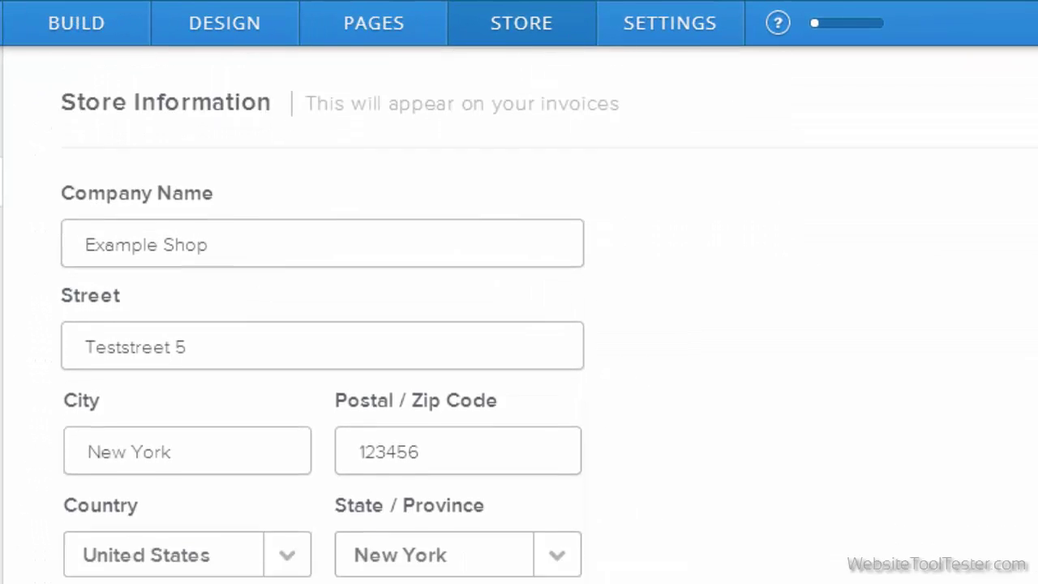
scroll(549, 324, down, 6)
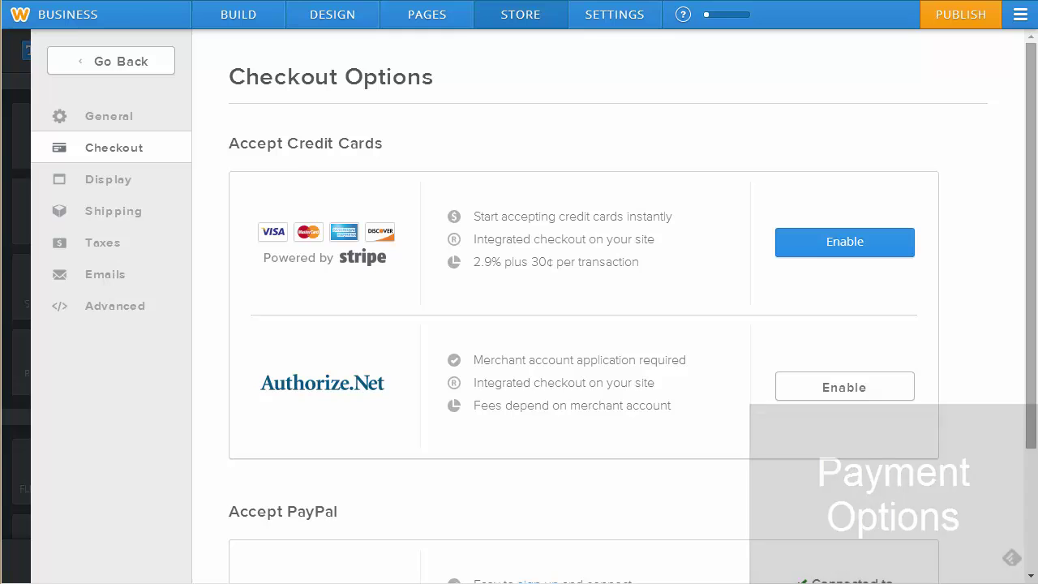
- Scroll the Checkout Options page, then switch to the store Display options
drag(1031, 107, 1033, 243)
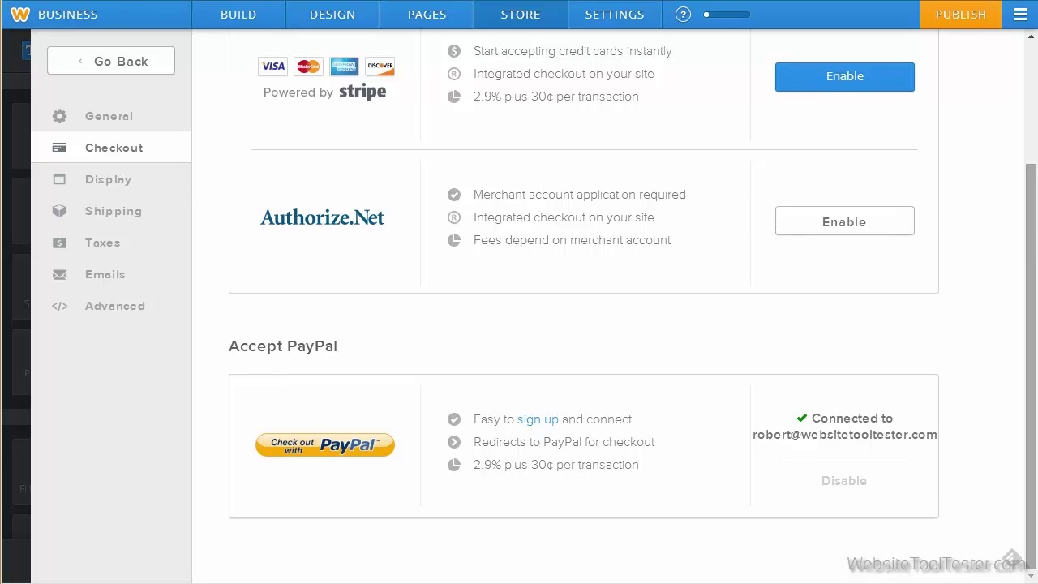
click(155, 184)
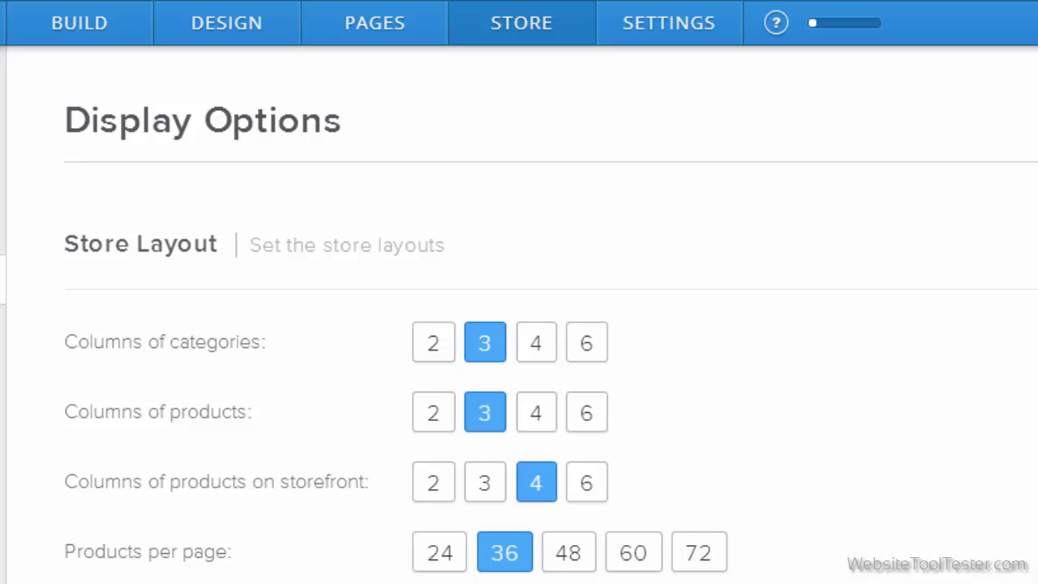
scroll(519, 324, down, 3)
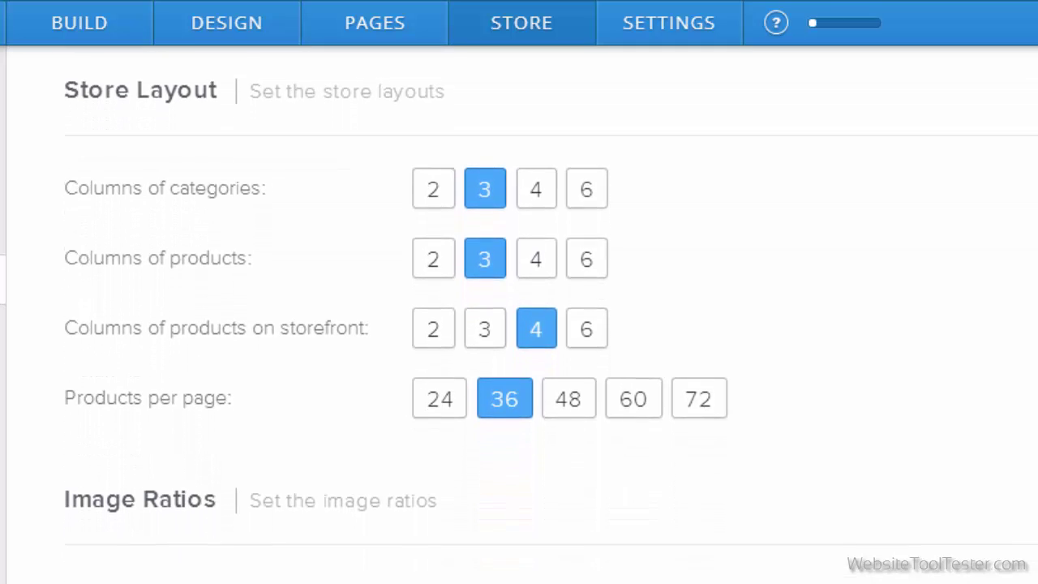
scroll(519, 325, down, 4)
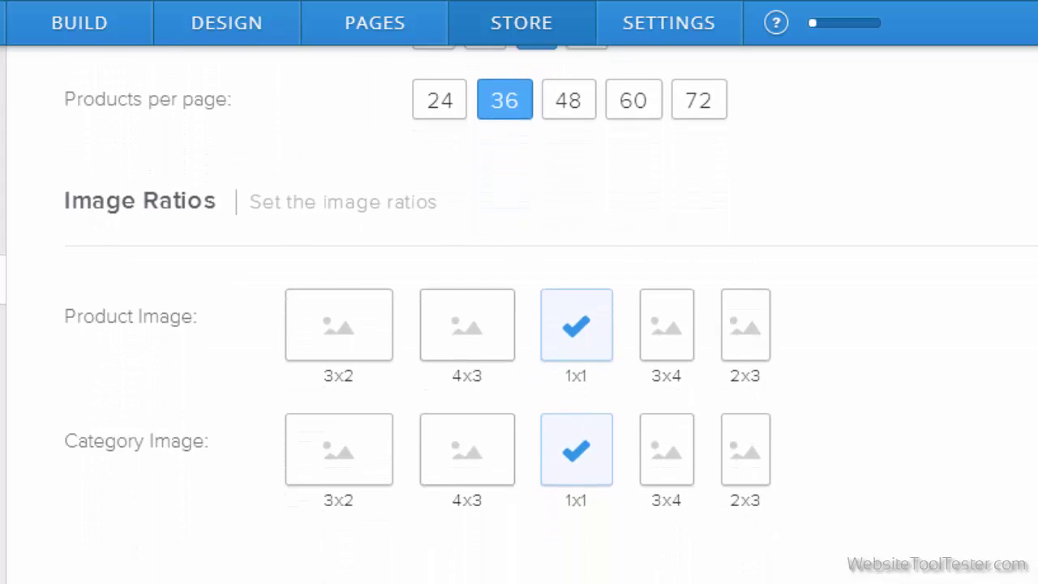
scroll(519, 324, down, 2)
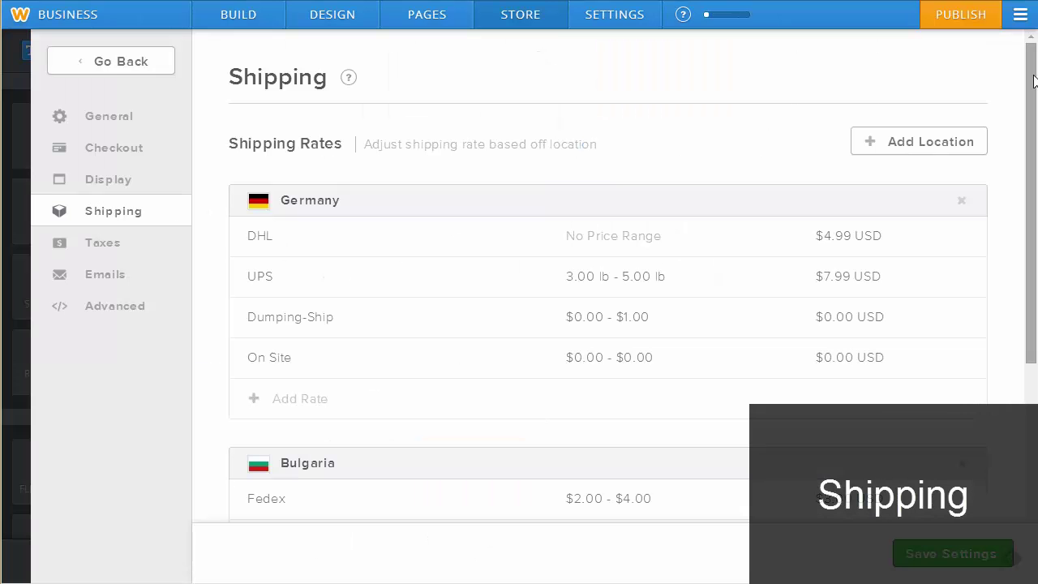
- Start adding a shipping location, view the Regions list, and cancel without adding one
click(958, 145)
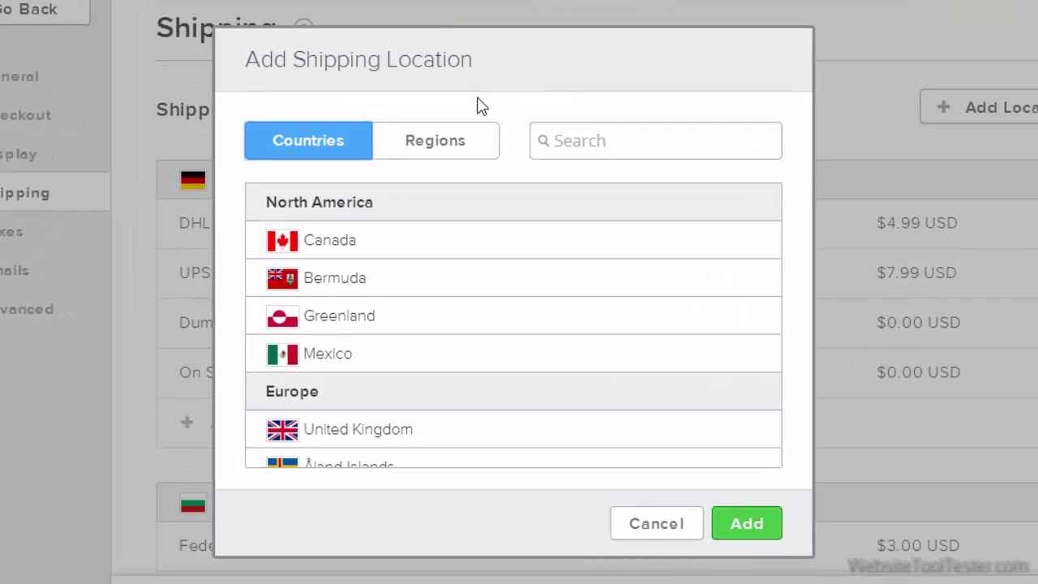
click(457, 151)
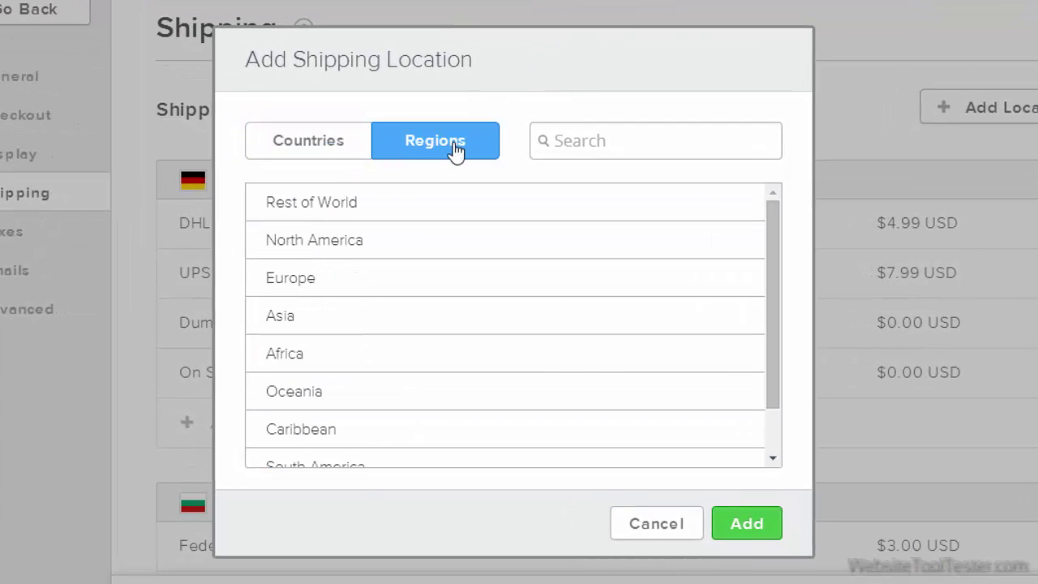
click(656, 523)
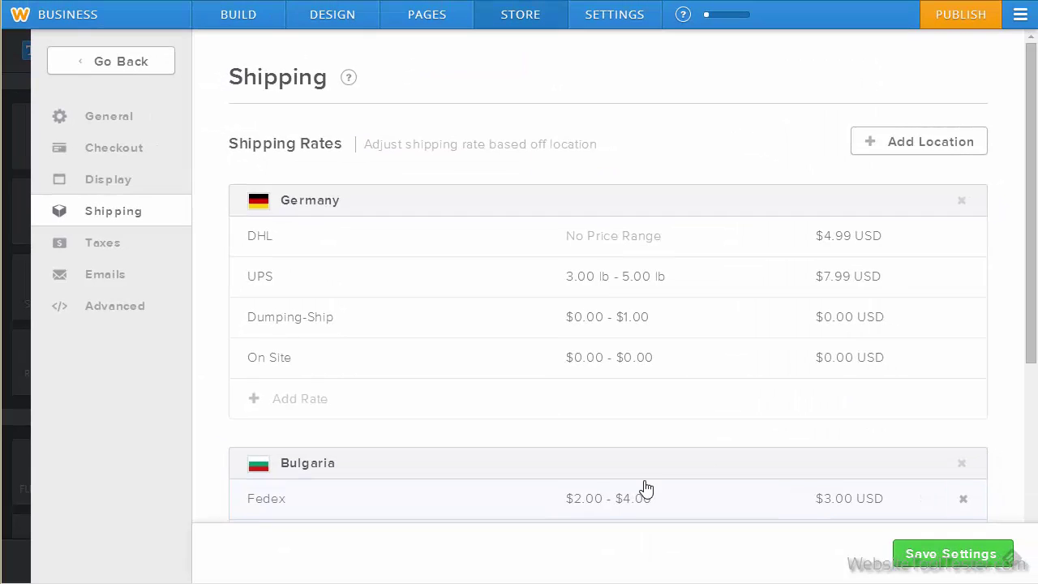
- Under Taxes, add a United States tax location with zip code 94132
click(103, 243)
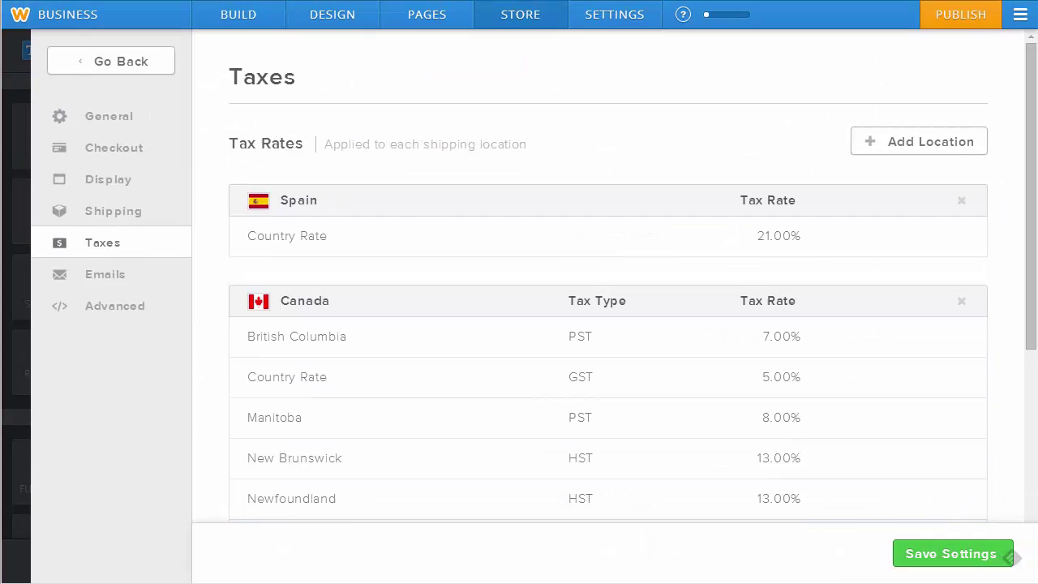
click(936, 143)
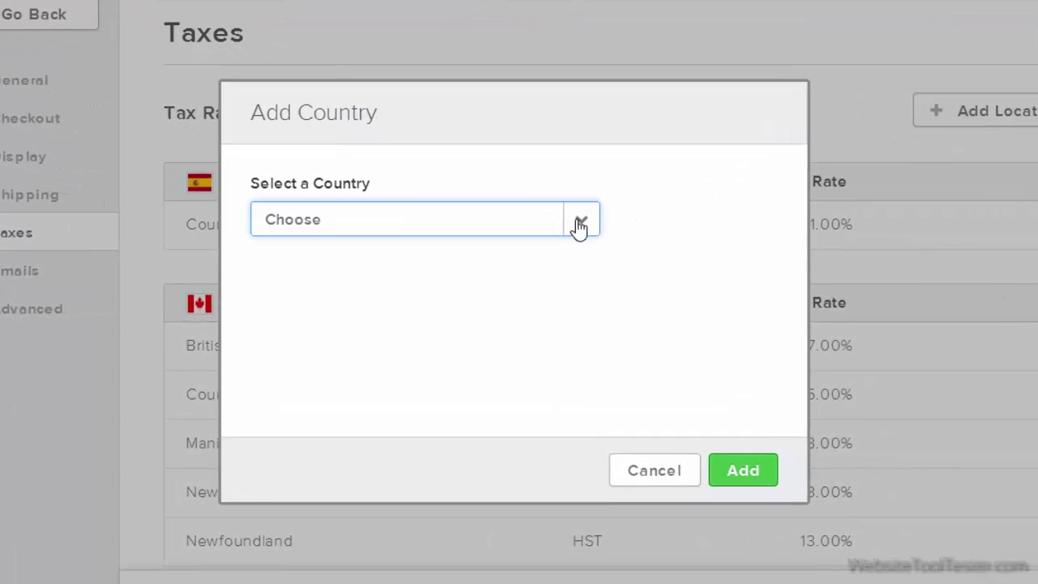
click(578, 225)
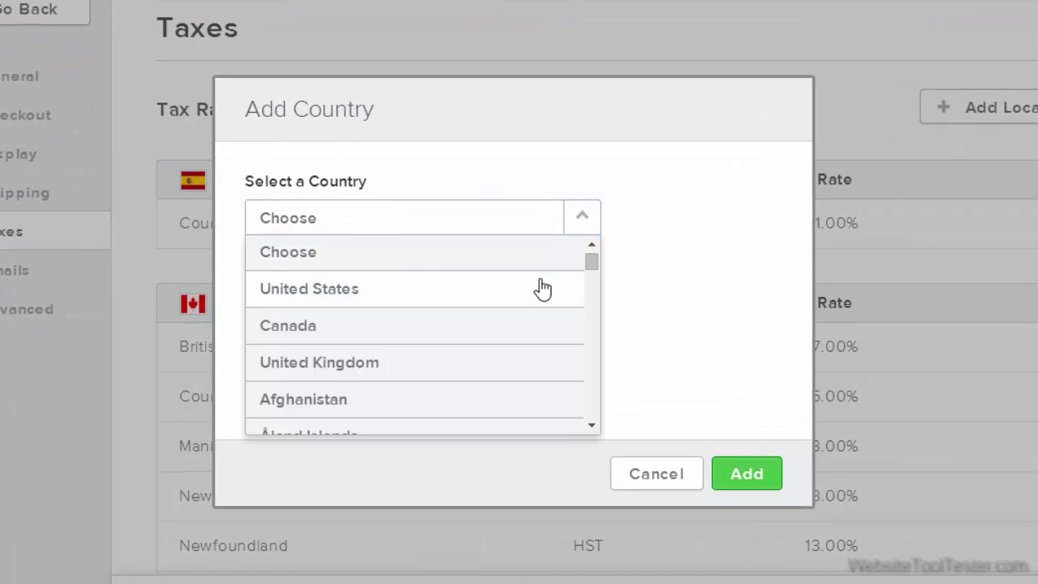
click(542, 288)
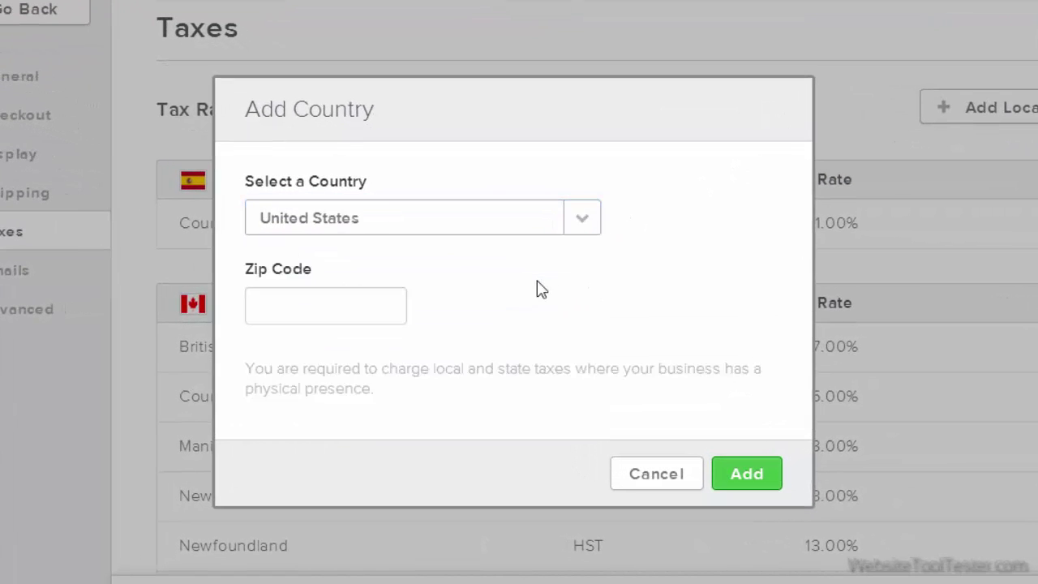
click(380, 302)
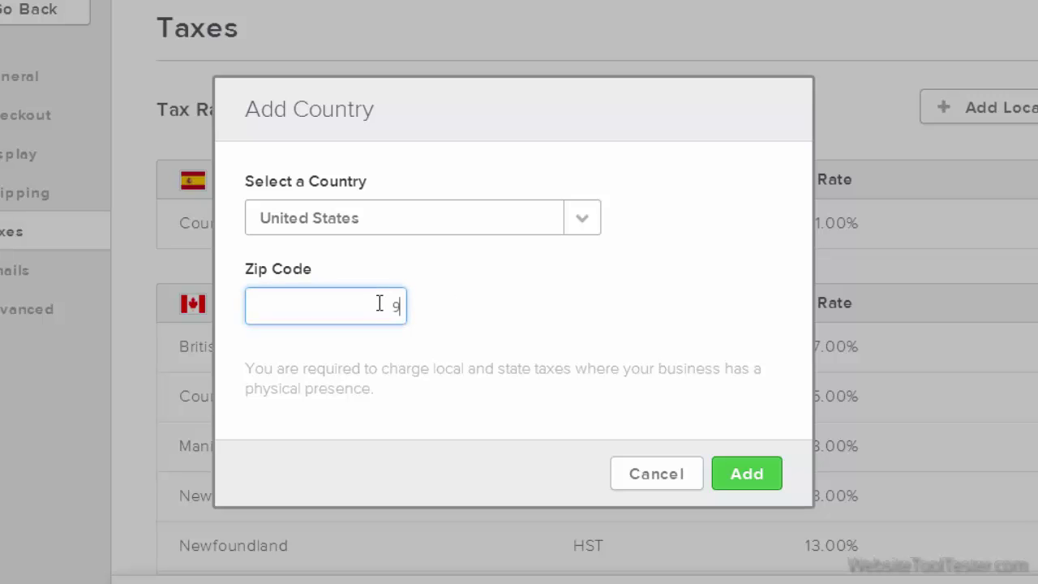
text(94132)
click(742, 475)
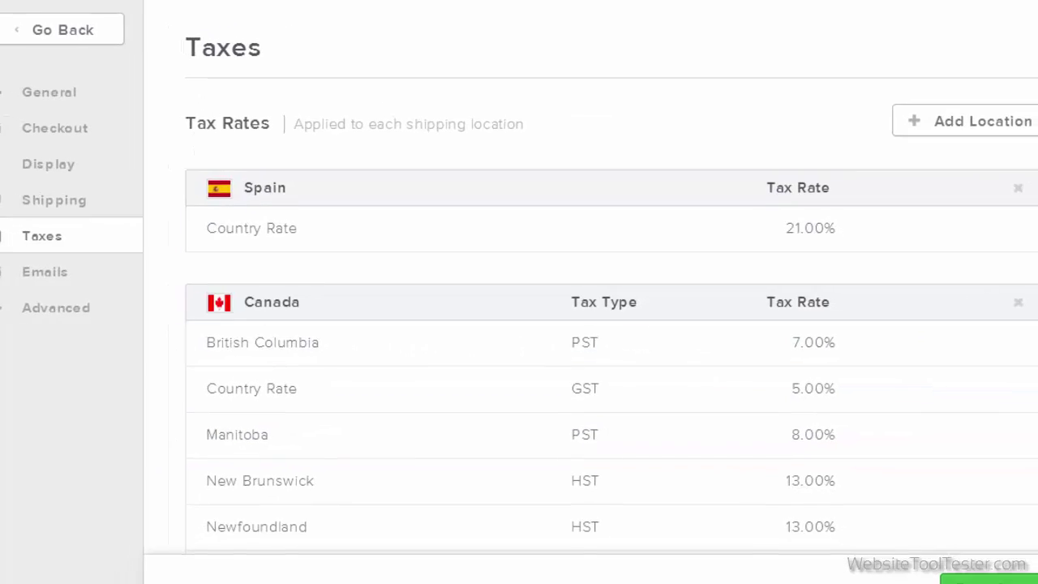
scroll(1034, 320, down, 6)
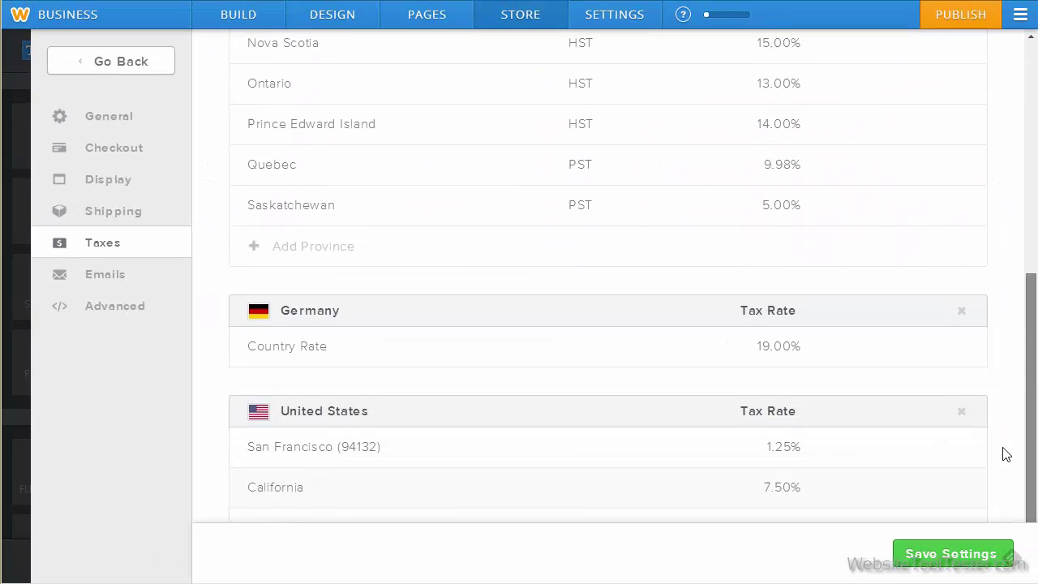
scroll(1006, 482, down, 1)
- Preview and scroll the Order Confirmation email, then view the store's Advanced settings
click(112, 280)
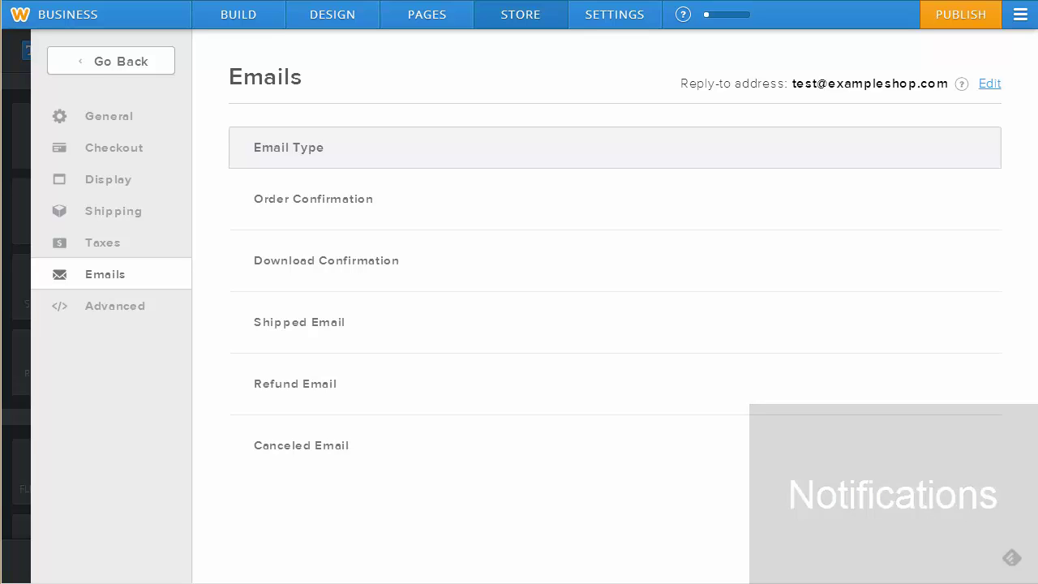
click(301, 205)
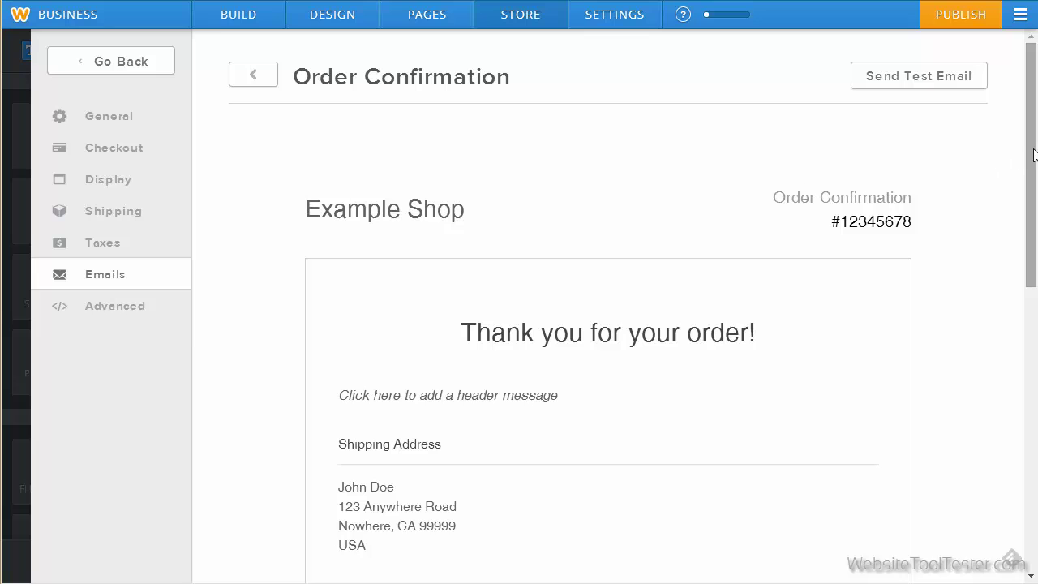
drag(1034, 157, 1011, 126)
click(111, 308)
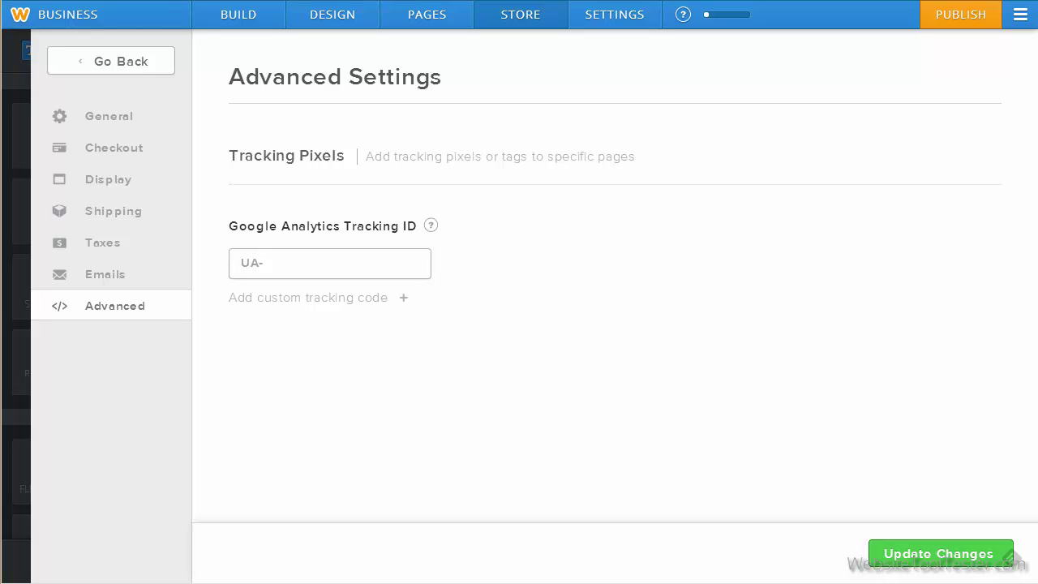
- In Products, check the new product type choices, then leave without creating a product
click(96, 60)
click(98, 157)
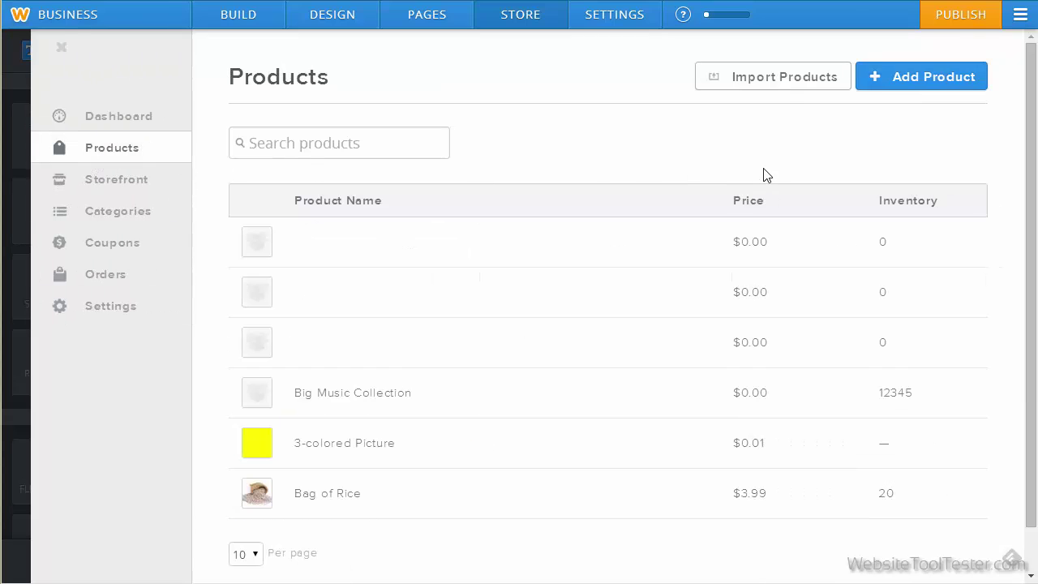
click(916, 81)
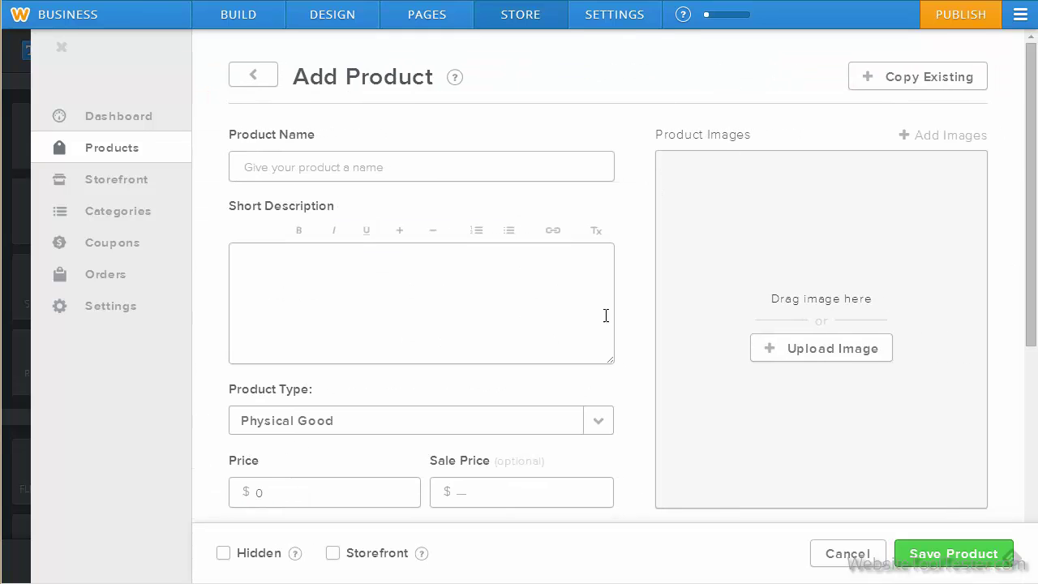
click(599, 425)
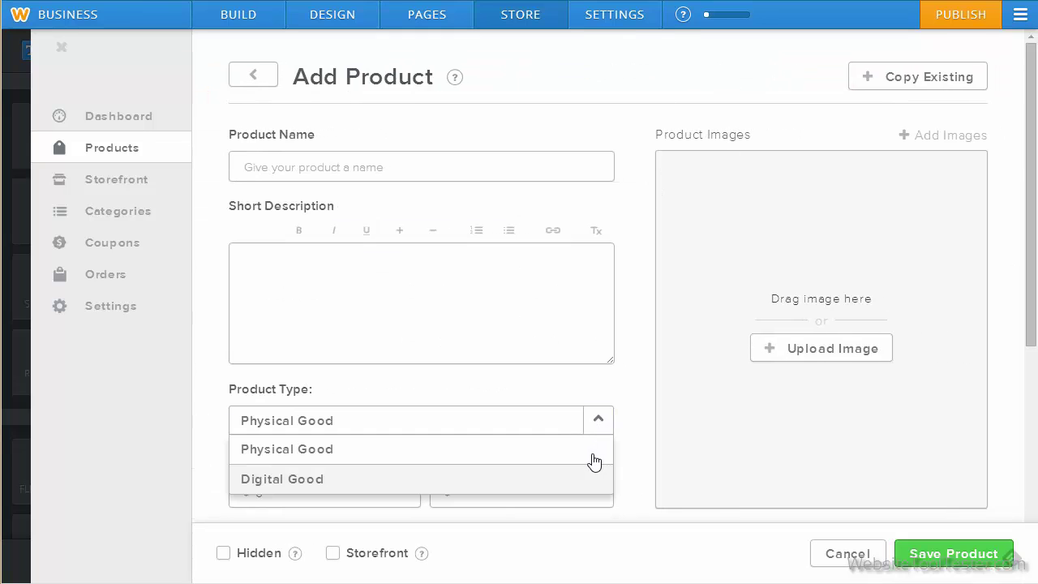
click(598, 423)
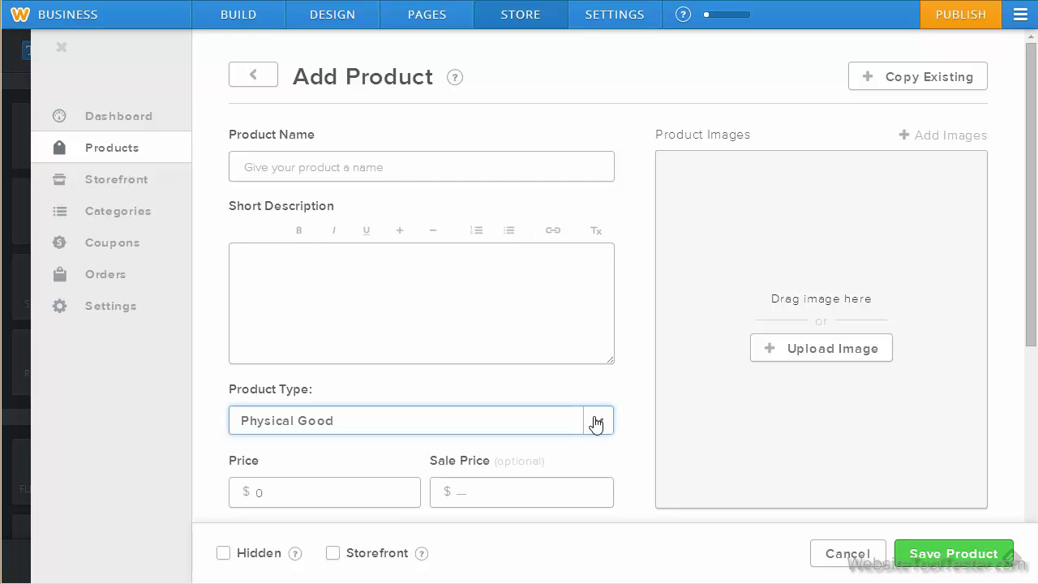
click(247, 76)
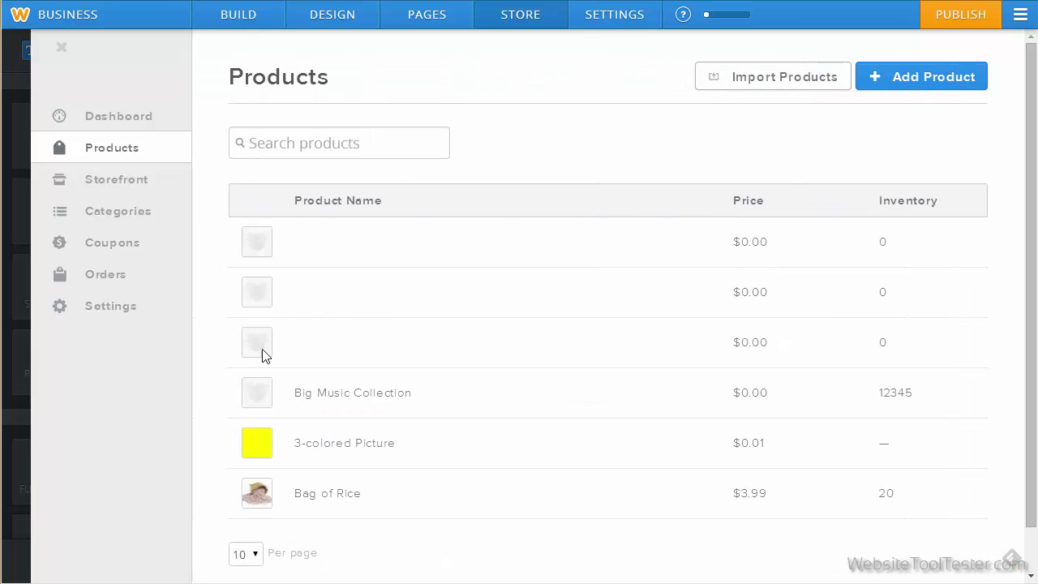
- Save the Bag of Rice product with its three flavour SKUs unchanged
click(303, 497)
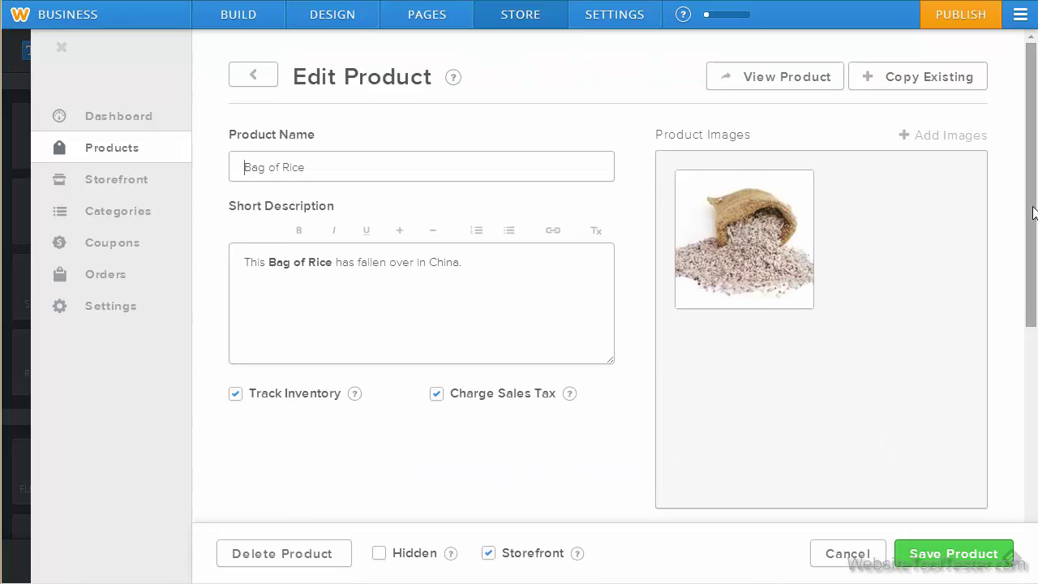
drag(1032, 216, 1034, 467)
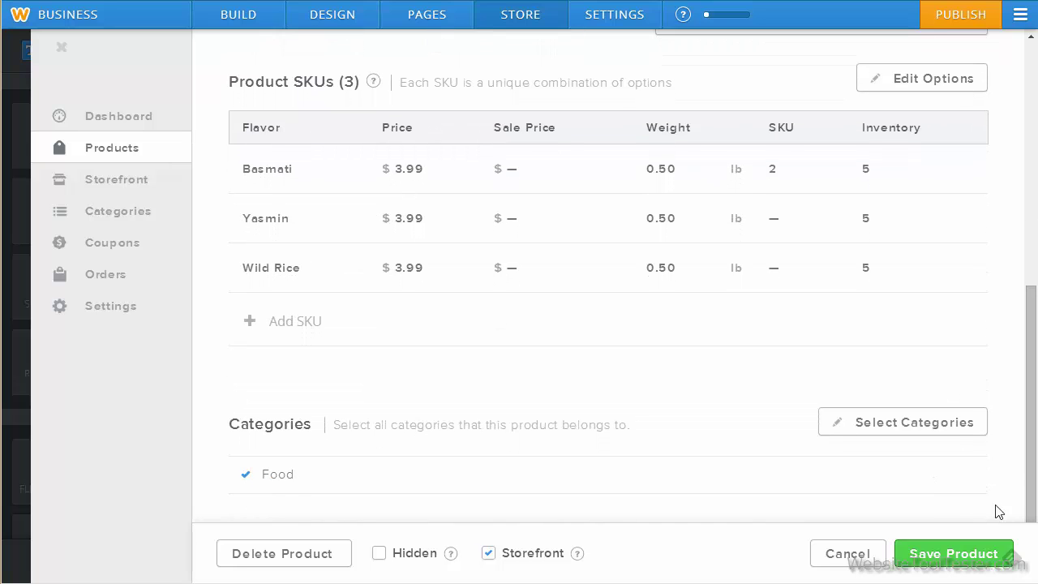
click(970, 555)
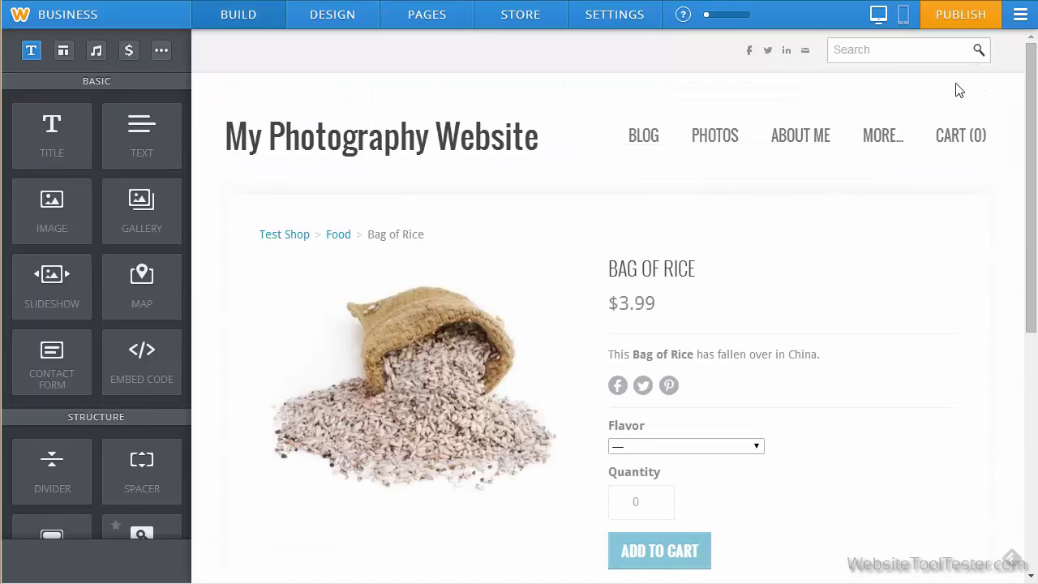
drag(1032, 121, 1035, 305)
scroll(141, 324, down, 4)
drag(142, 408, 510, 435)
scroll(510, 435, down, 3)
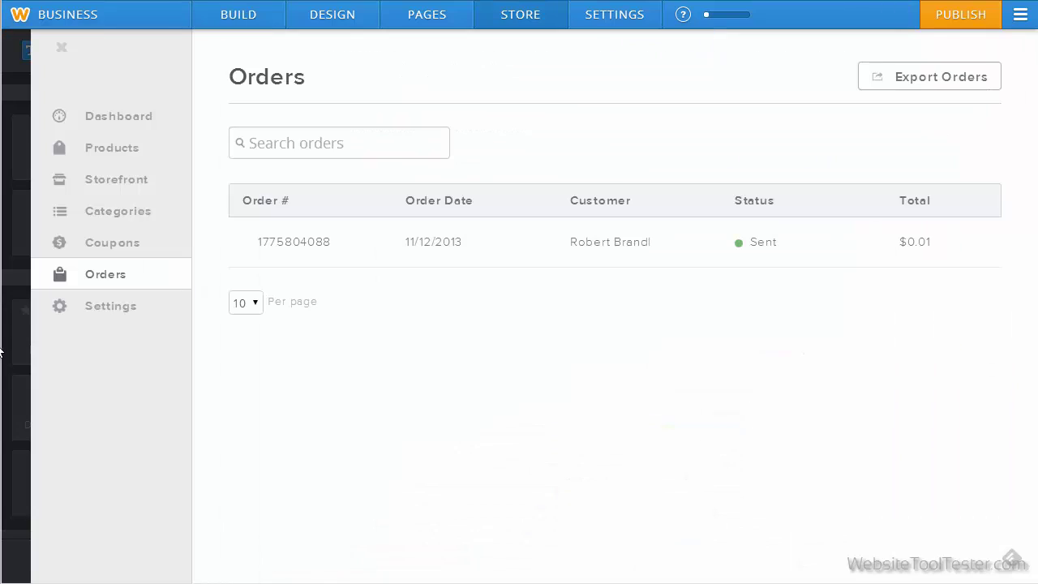
- Review the only order's details, then view the Export Orders options without exporting
click(390, 247)
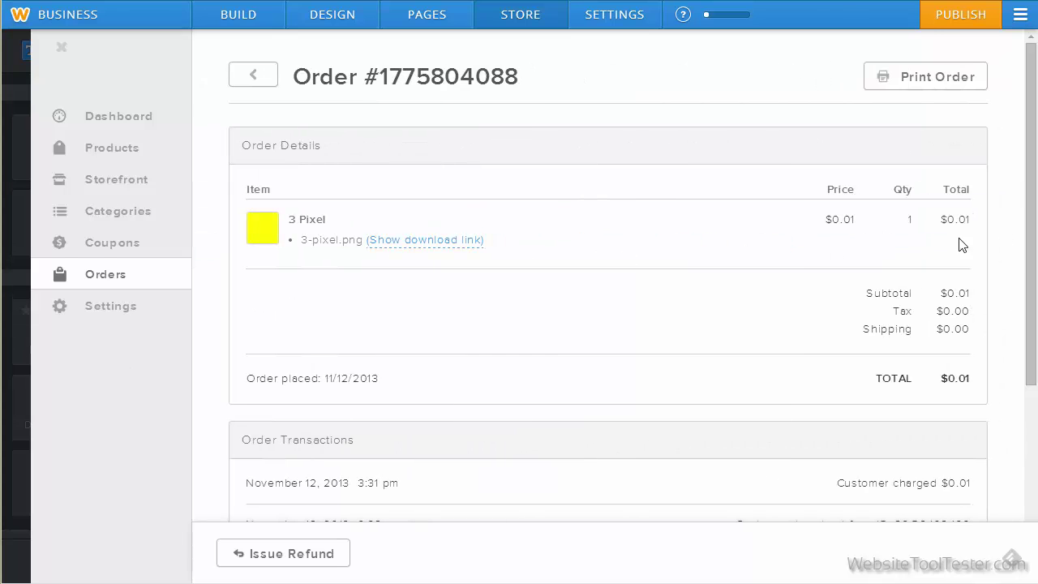
drag(1033, 202, 1033, 387)
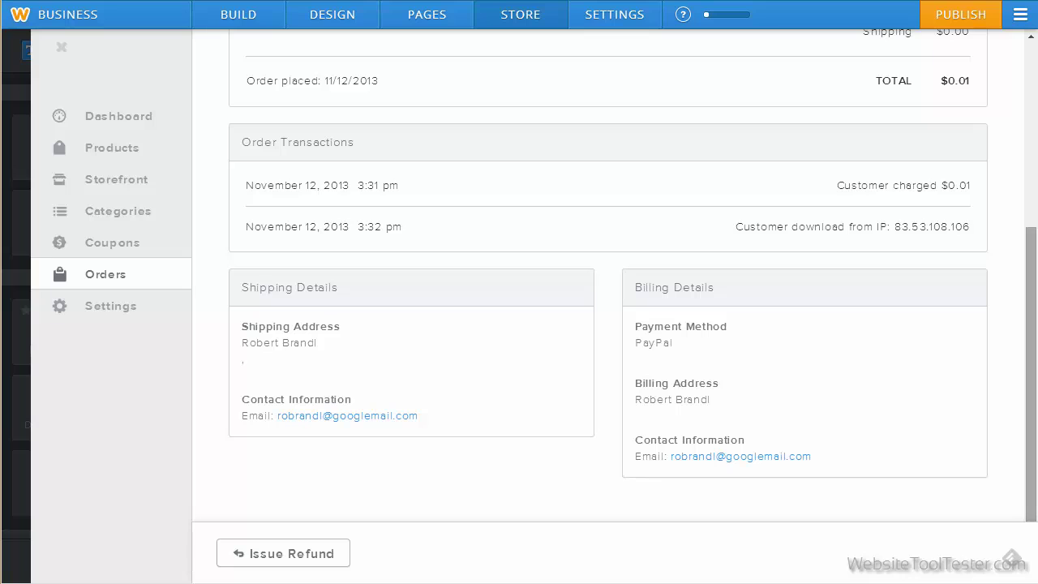
click(90, 277)
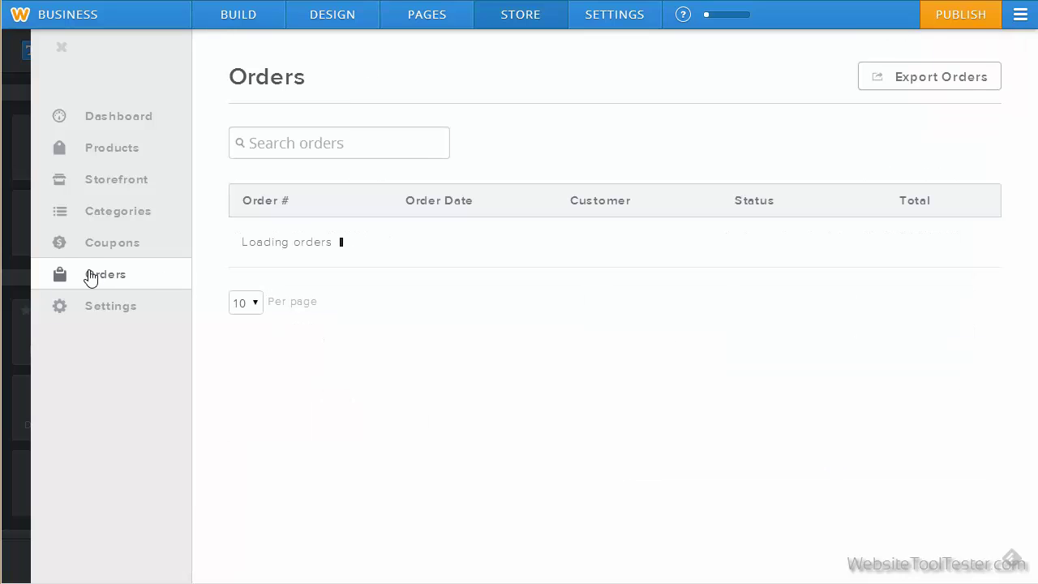
click(991, 78)
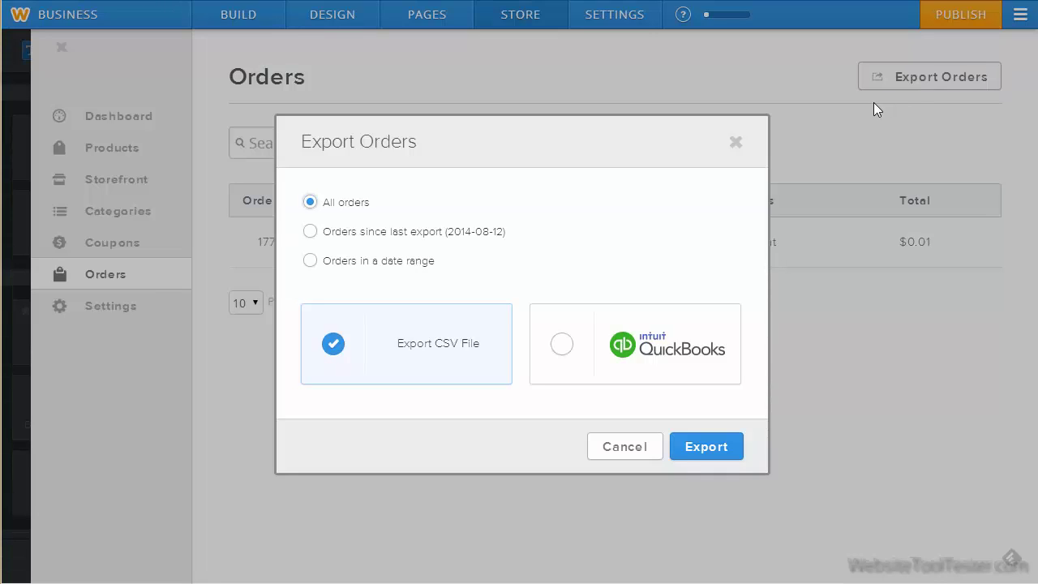
click(737, 143)
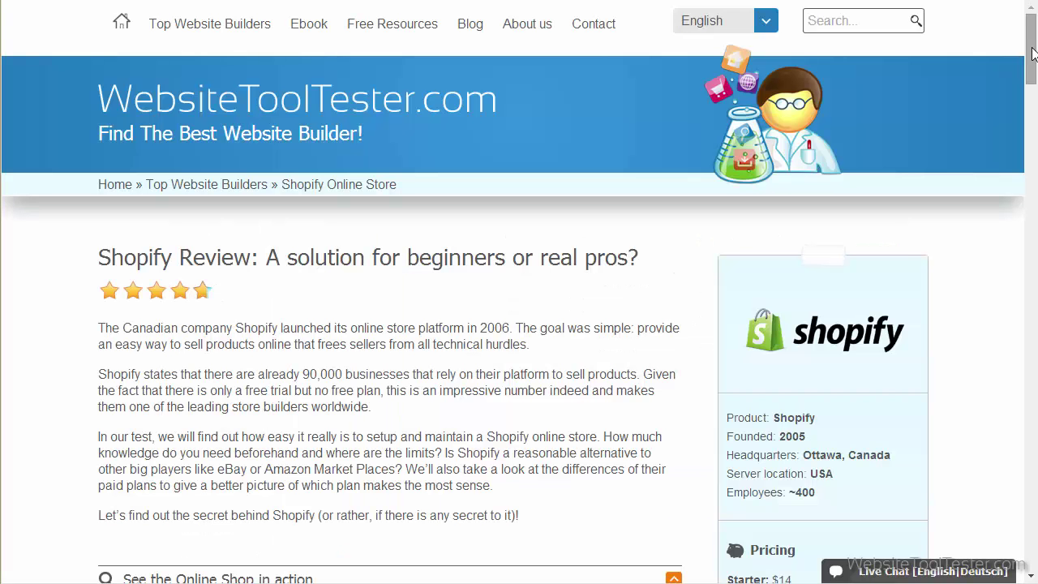
- Scroll the Shopify review, then open the ecommerce builder comparison chart down to Wix
drag(1033, 54, 1034, 110)
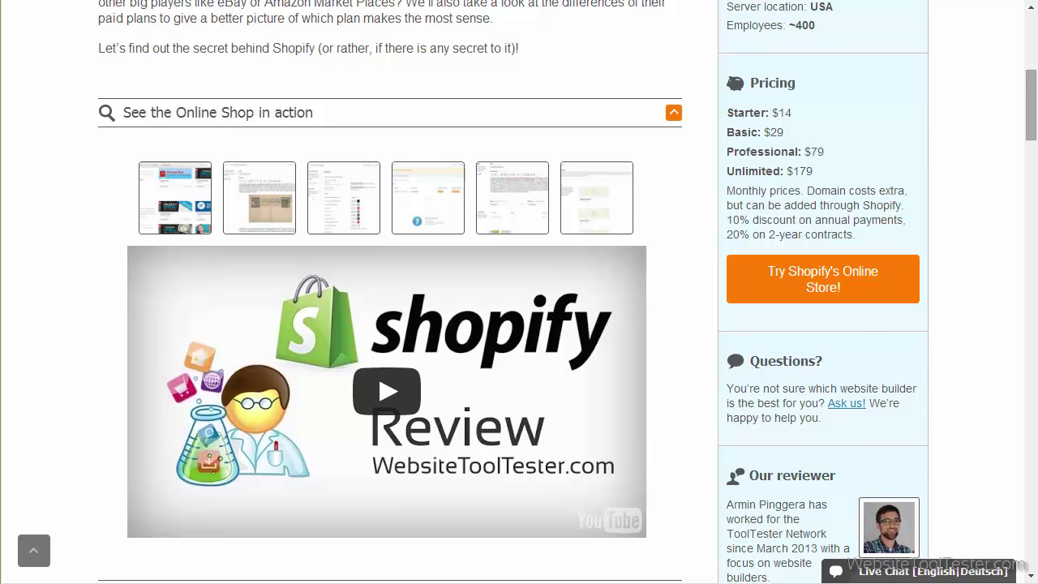
click(1033, 70)
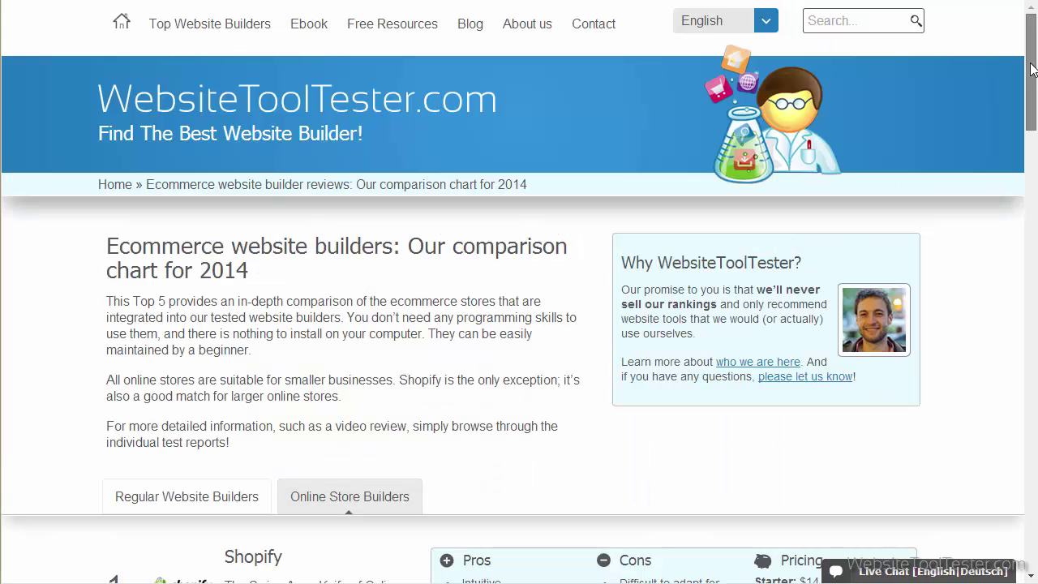
drag(1032, 70, 1033, 354)
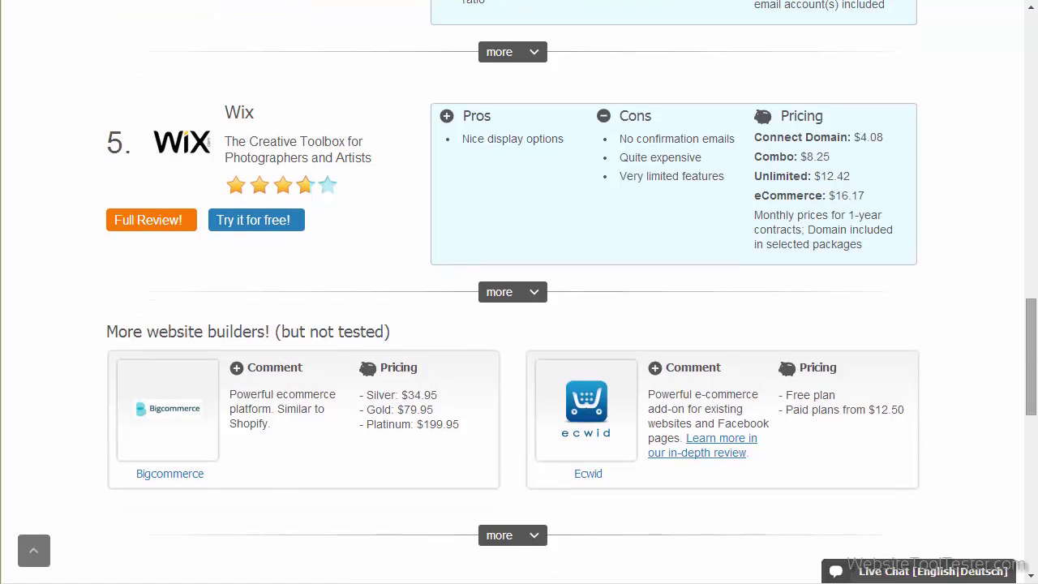